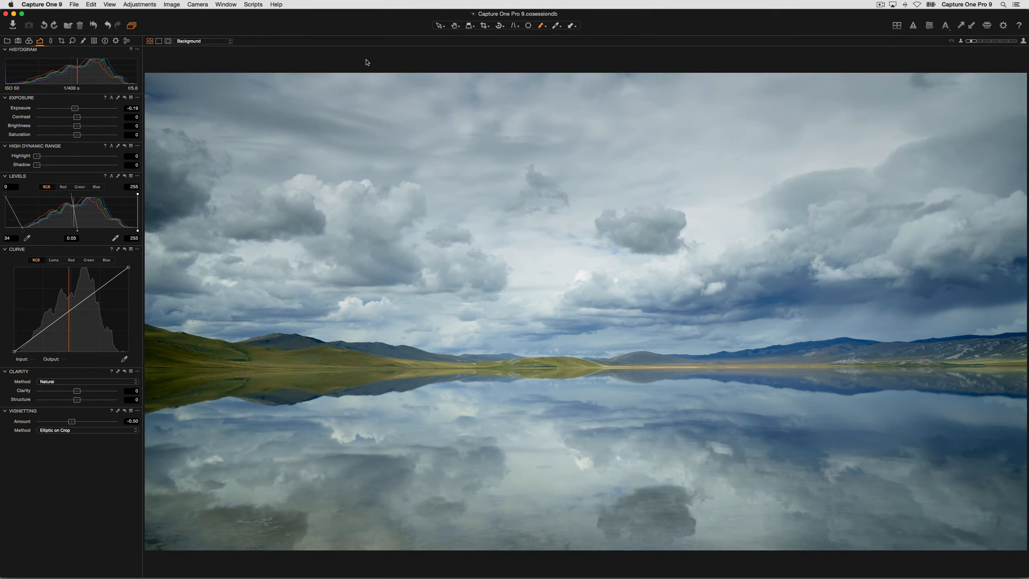
# Step: Reset the photo's adjustments and redo its base tone with Exposure -0.36, a Levels shadow input of 34 and a midtone of 0.05
pyautogui.press('super+r')
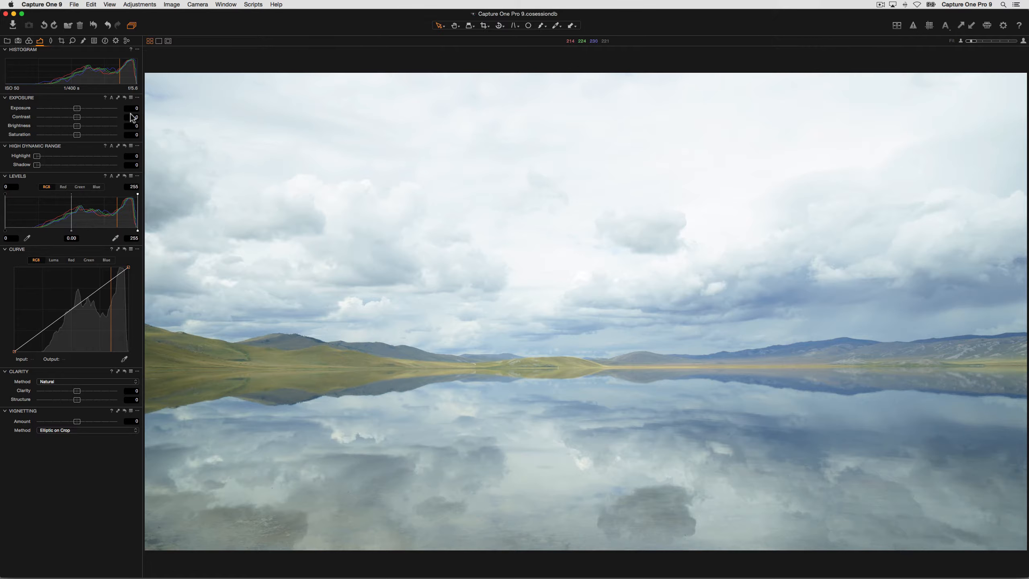
pyautogui.moveTo(76, 108); pyautogui.dragTo(72, 108)
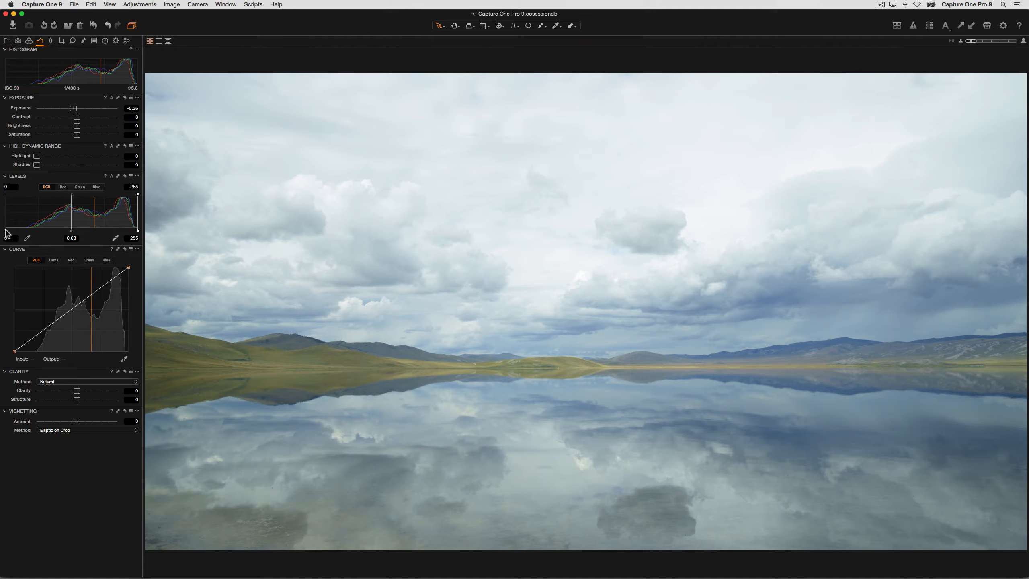
pyautogui.moveTo(6, 233); pyautogui.dragTo(17, 234)
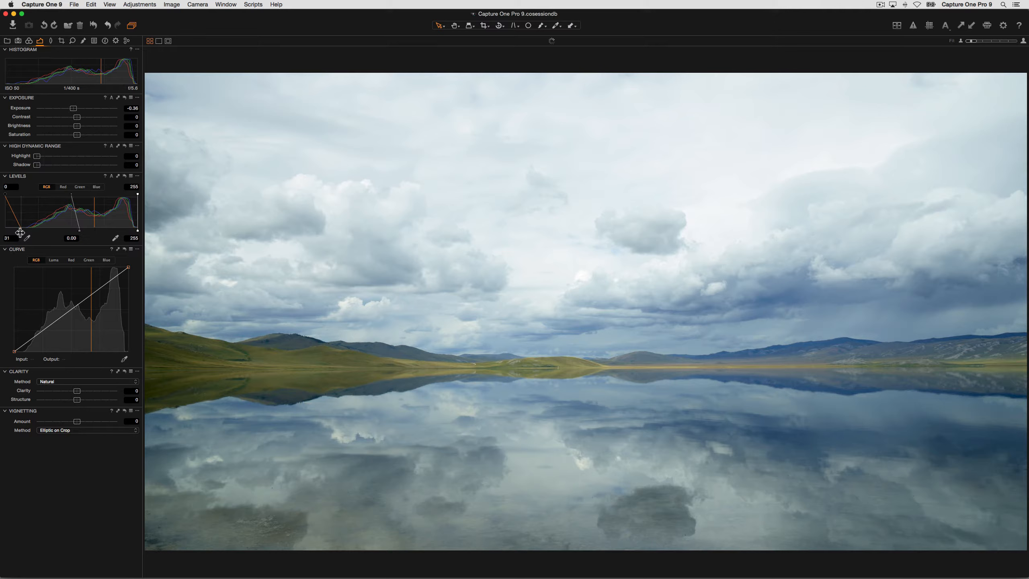
pyautogui.moveTo(20, 233); pyautogui.dragTo(75, 229)
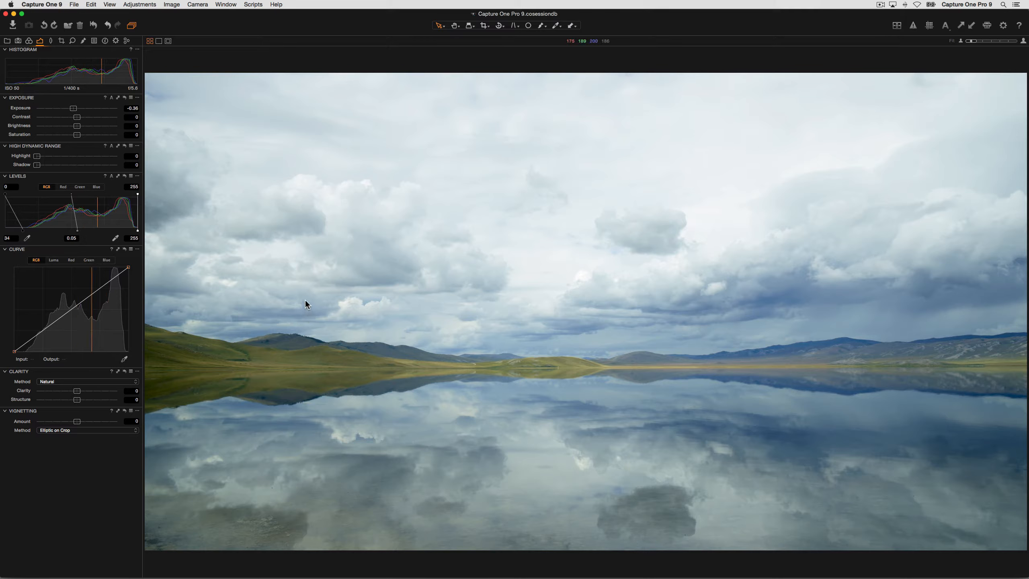
# Step: Draw a vertical gradient mask on a new local adjustment layer, running from the upper sky down to just below the horizon
pyautogui.click(84, 41)
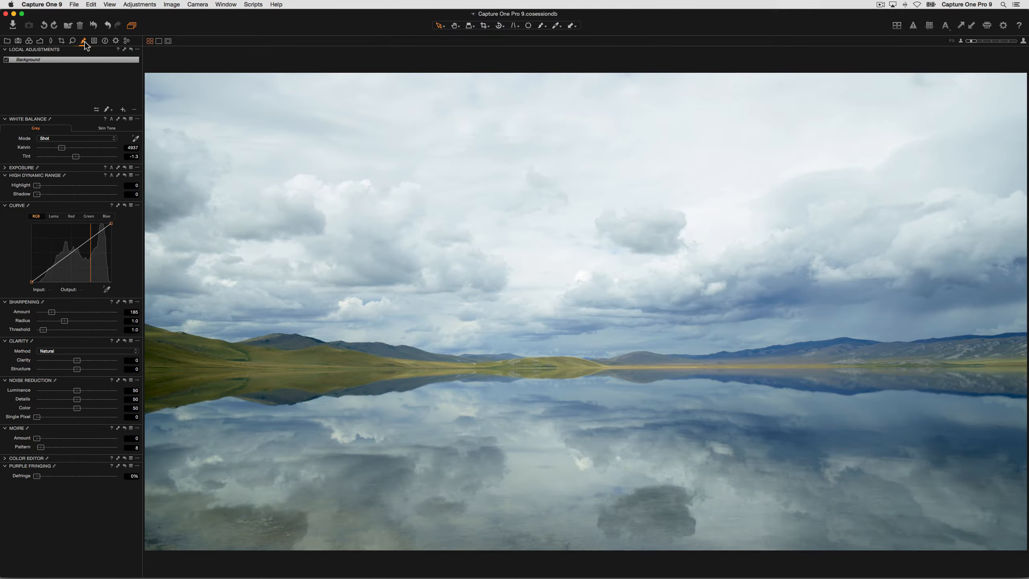
pyautogui.click(107, 109)
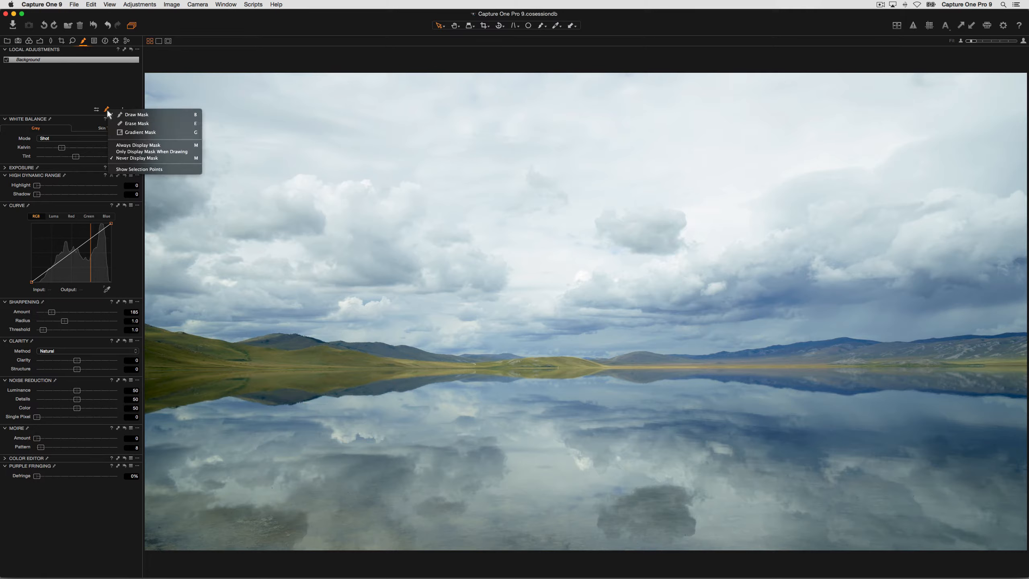
pyautogui.click(181, 133)
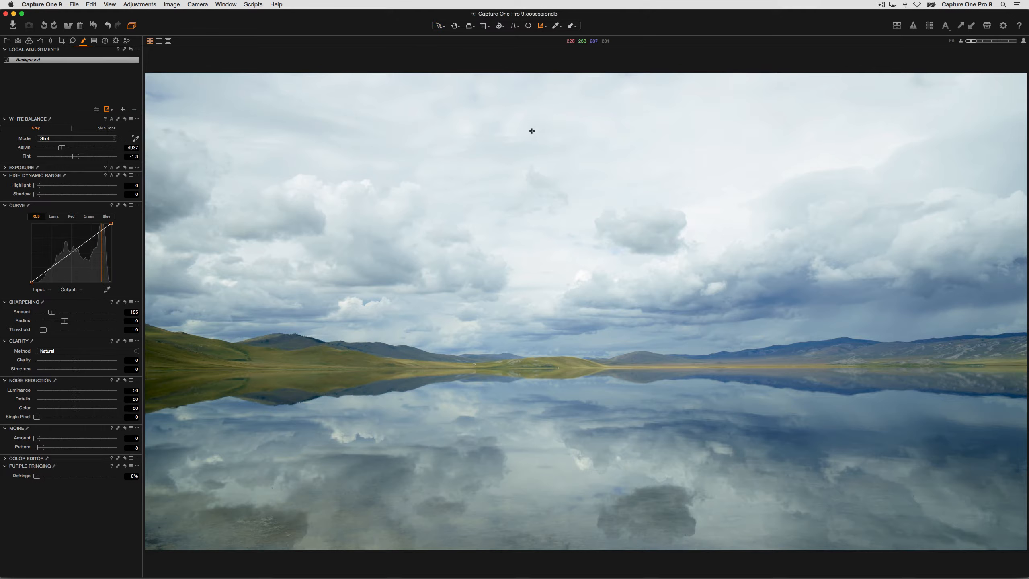
pyautogui.moveTo(534, 138); pyautogui.dragTo(543, 375)
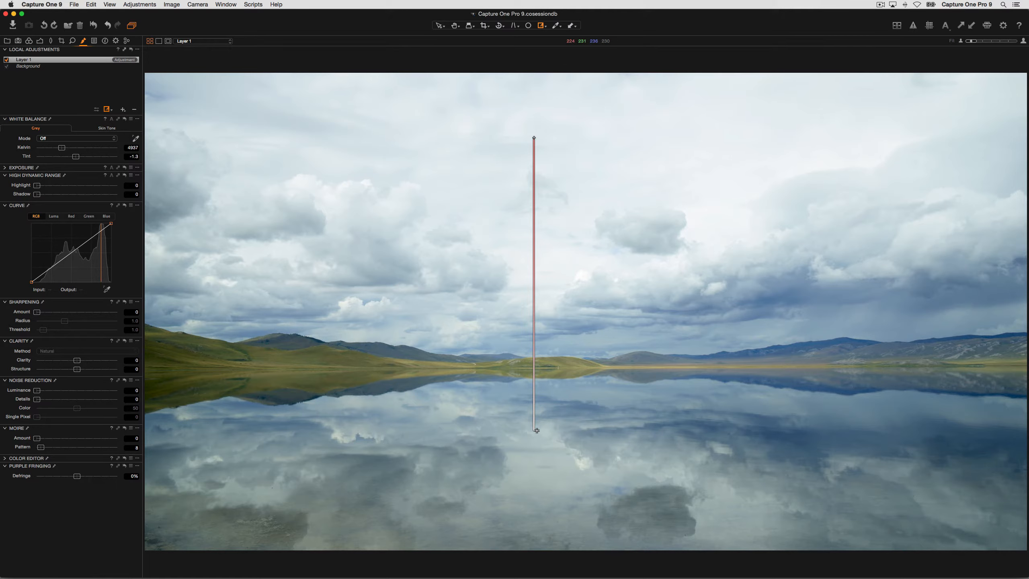
pyautogui.moveTo(537, 431); pyautogui.dragTo(529, 436)
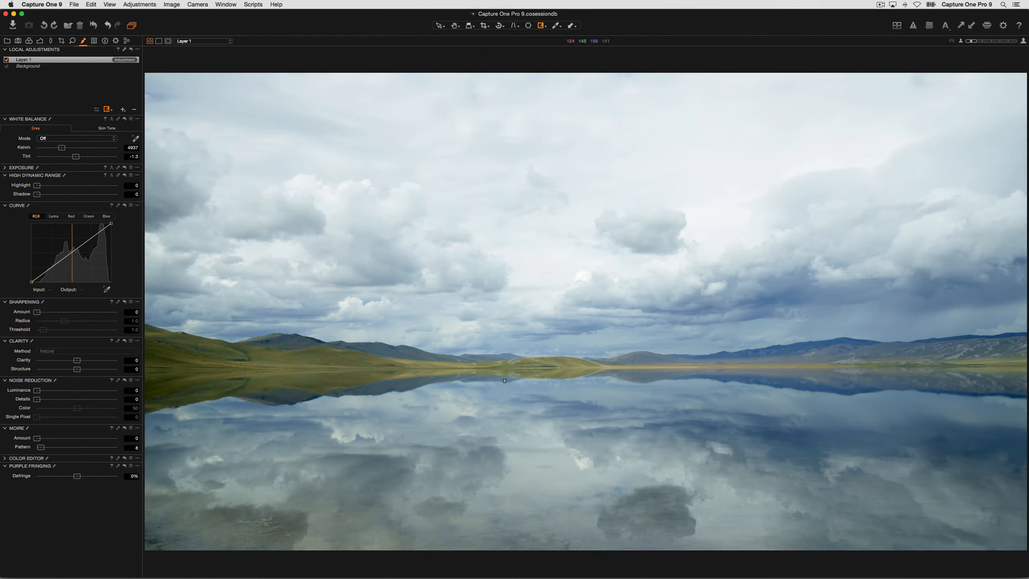
pyautogui.press('m')
pyautogui.press('m')
# Step: Set the gradient layer's Exposure to -1.16 and Clarity to 50, and compare the photo with and without the layer
pyautogui.click(5, 167)
pyautogui.moveTo(75, 179); pyautogui.dragTo(64, 179)
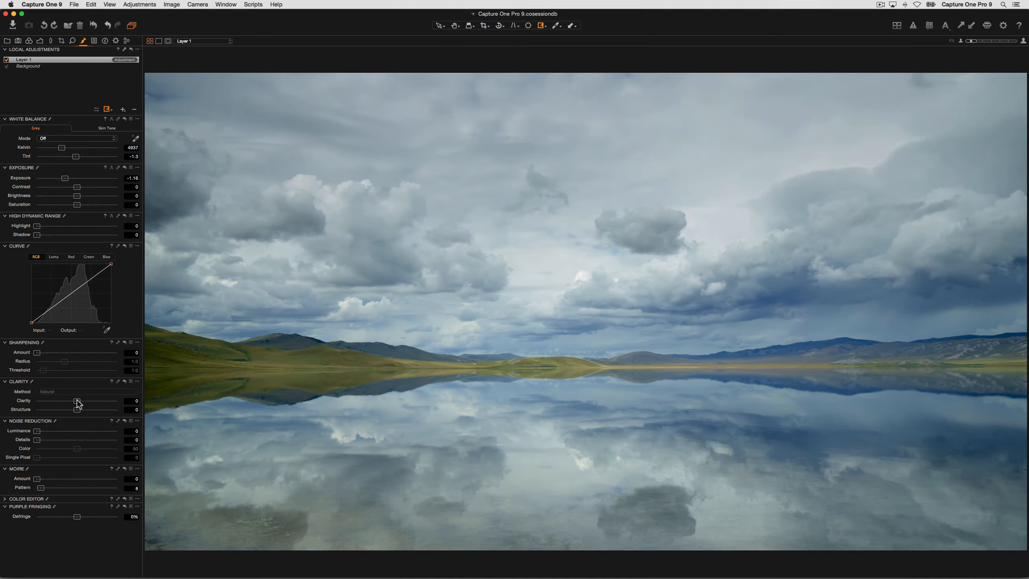
pyautogui.moveTo(76, 400); pyautogui.dragTo(87, 402)
pyautogui.moveTo(101, 403); pyautogui.dragTo(98, 403)
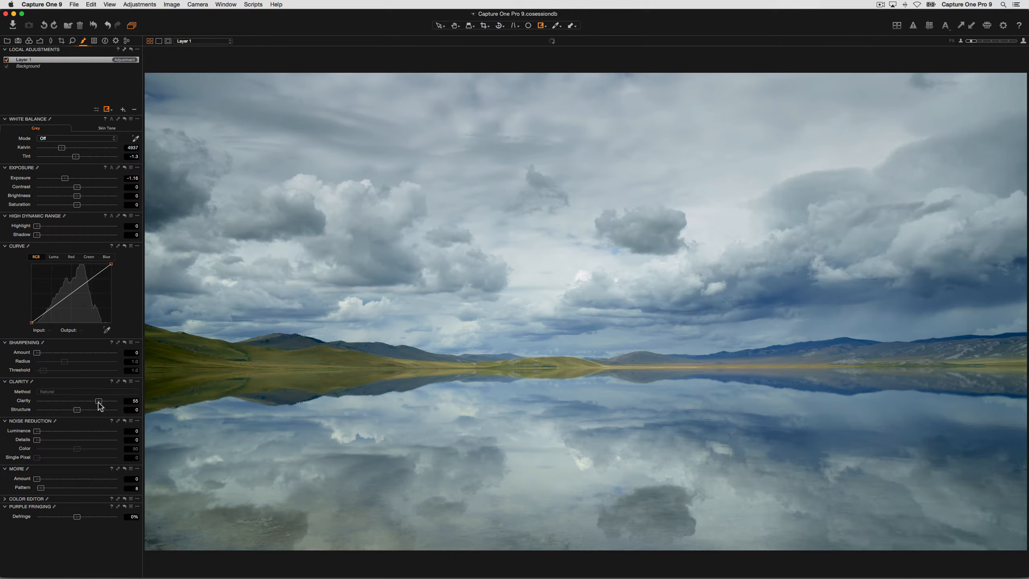
pyautogui.click(6, 60)
pyautogui.click(6, 60)
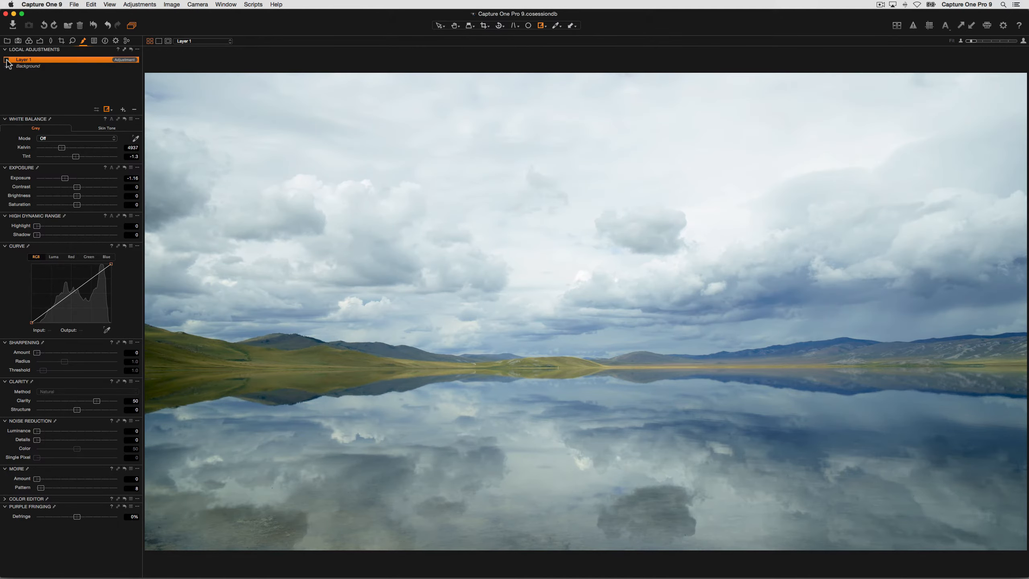
pyautogui.click(6, 60)
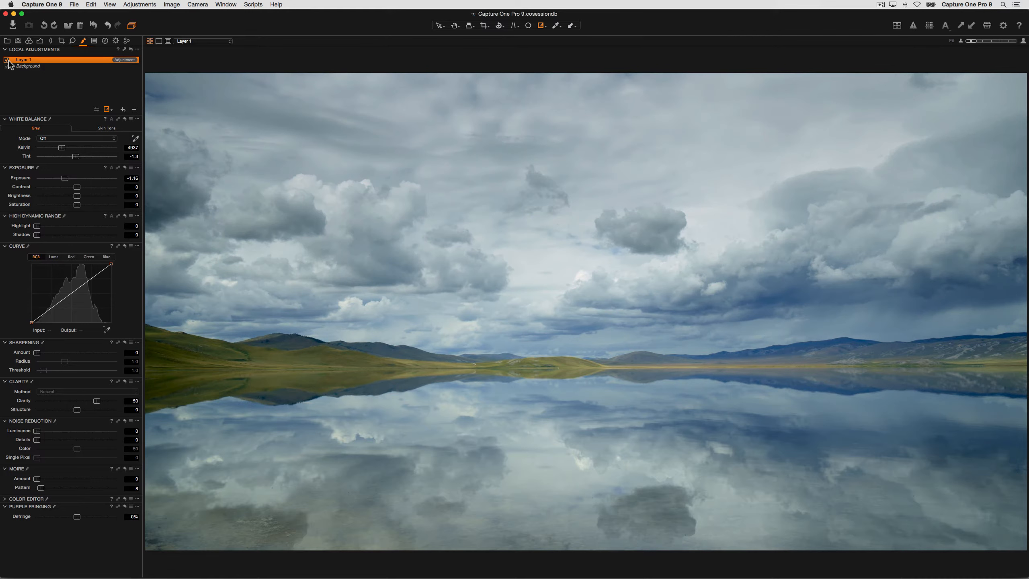
# Step: Rename the gradient mask layer as Sky
pyautogui.doubleClick(24, 60)
pyautogui.write('Sky')
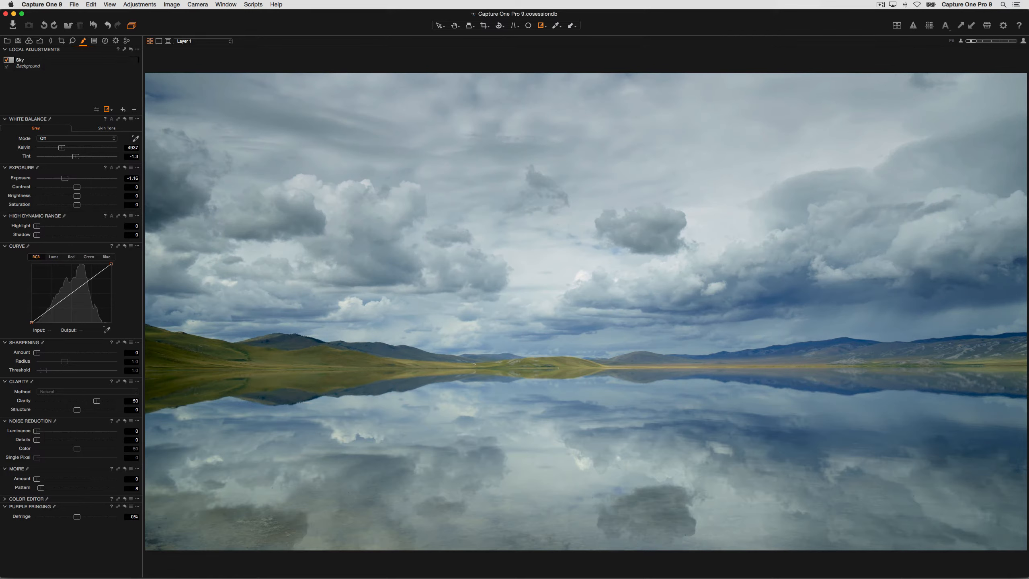
pyautogui.press('Return')
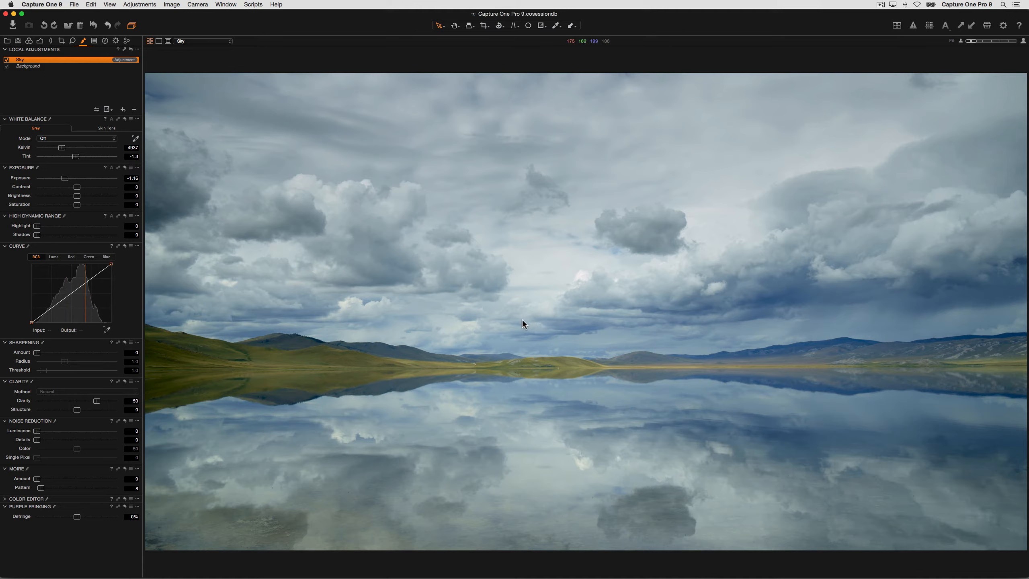
# Step: Add a new local adjustment layer named Clouds
pyautogui.click(122, 111)
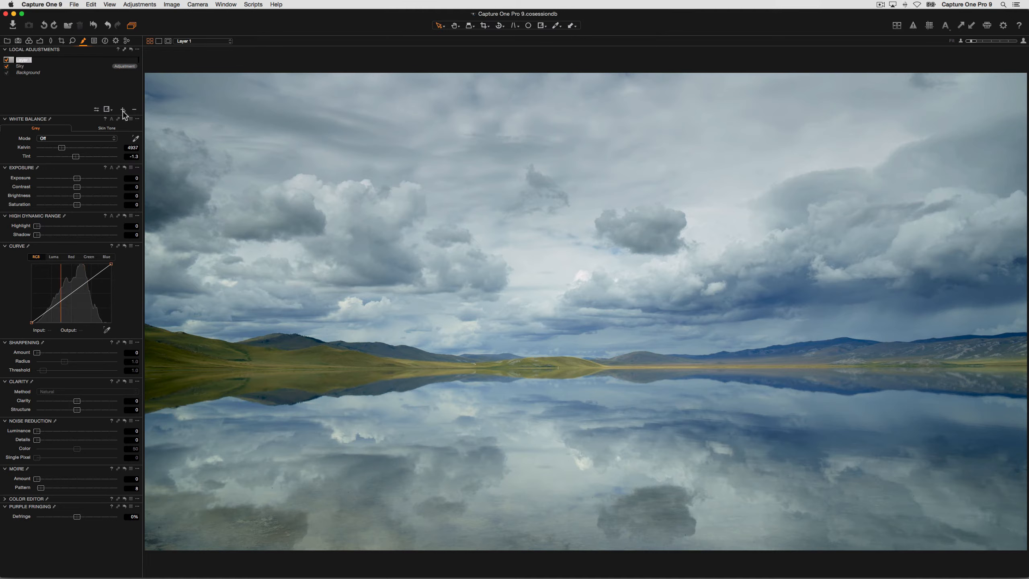
pyautogui.write('Clouds')
pyautogui.press('Return')
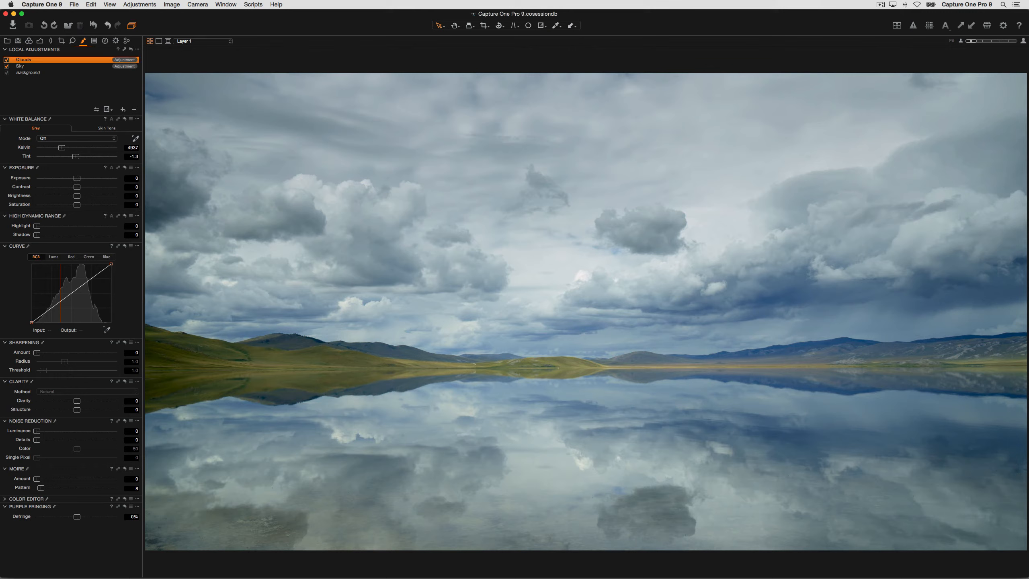
# Step: Brush a mask over the clouds above the right-hand mountains, set the layer's Clarity to 40, and compare the layer off and on
pyautogui.click(106, 108)
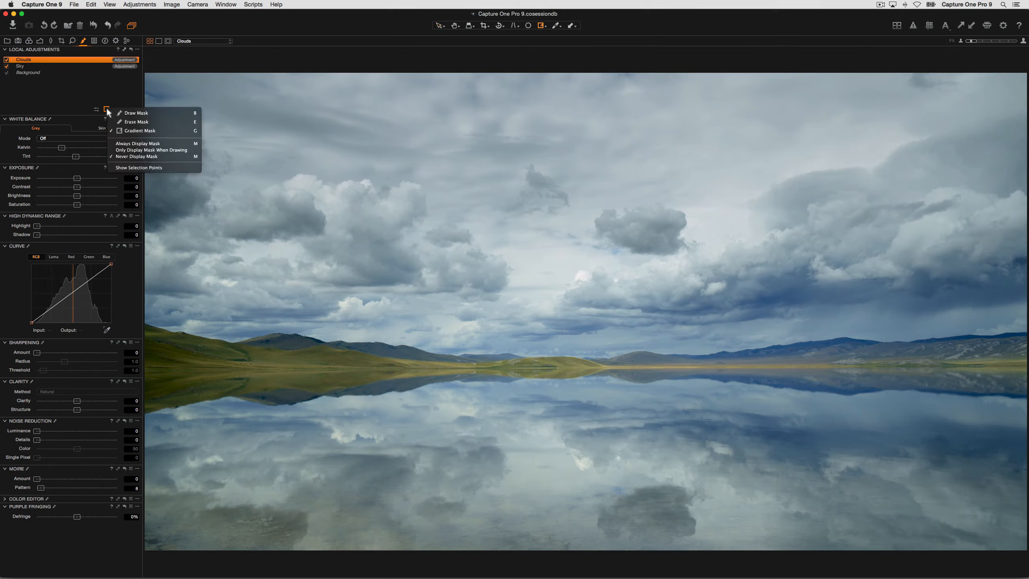
pyautogui.click(189, 112)
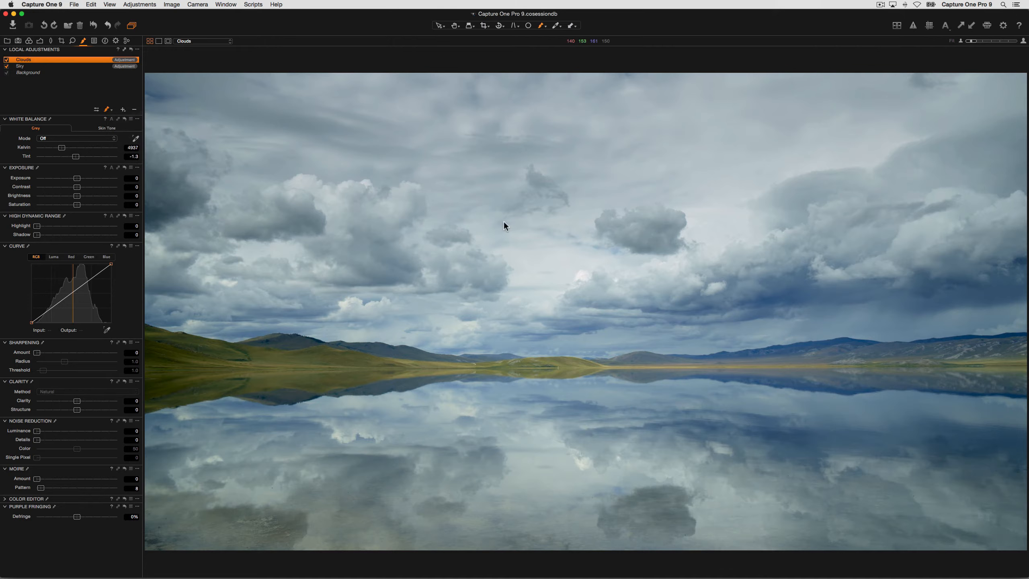
pyautogui.rightClick(803, 271)
pyautogui.moveTo(804, 271); pyautogui.dragTo(795, 279)
pyautogui.moveTo(967, 261)
pyautogui.mouseDown()
pyautogui.moveTo(1007, 261)
pyautogui.moveTo(1009, 285)
pyautogui.moveTo(942, 262)
pyautogui.moveTo(811, 278)
pyautogui.moveTo(598, 323)
pyautogui.moveTo(543, 351)
pyautogui.moveTo(848, 350)
pyautogui.moveTo(975, 361)
pyautogui.moveTo(1028, 350)
pyautogui.moveTo(1018, 307)
pyautogui.moveTo(975, 285)
pyautogui.moveTo(751, 305)
pyautogui.moveTo(683, 332)
pyautogui.moveTo(997, 318)
pyautogui.moveTo(892, 308)
pyautogui.moveTo(781, 321)
pyautogui.moveTo(894, 314)
pyautogui.moveTo(990, 335)
pyautogui.moveTo(975, 332)
pyautogui.moveTo(1019, 256)
pyautogui.moveTo(932, 239)
pyautogui.mouseUp()
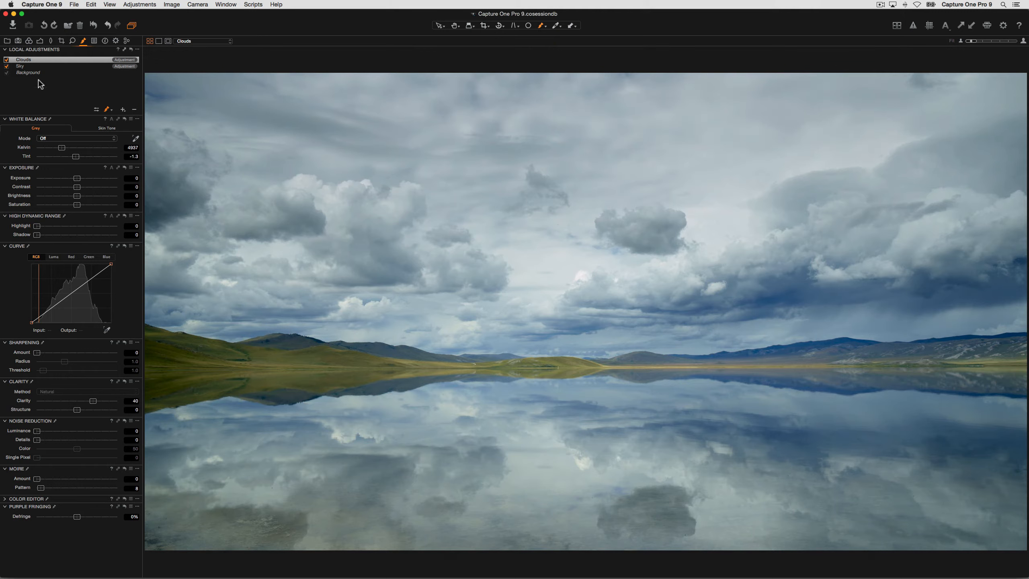
pyautogui.click(6, 60)
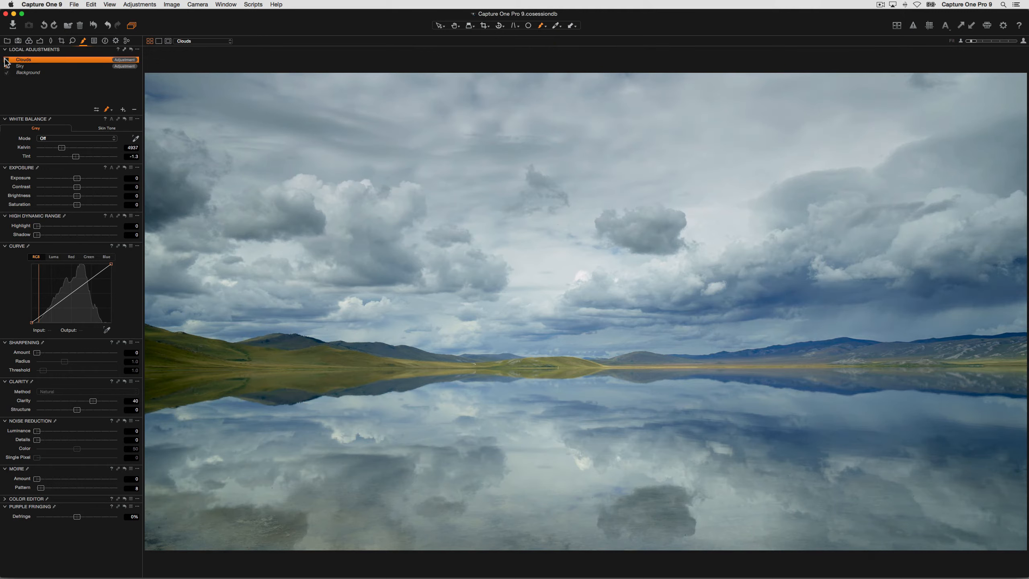
pyautogui.click(7, 60)
# Step: Add a new local adjustment layer named Mountains
pyautogui.click(123, 109)
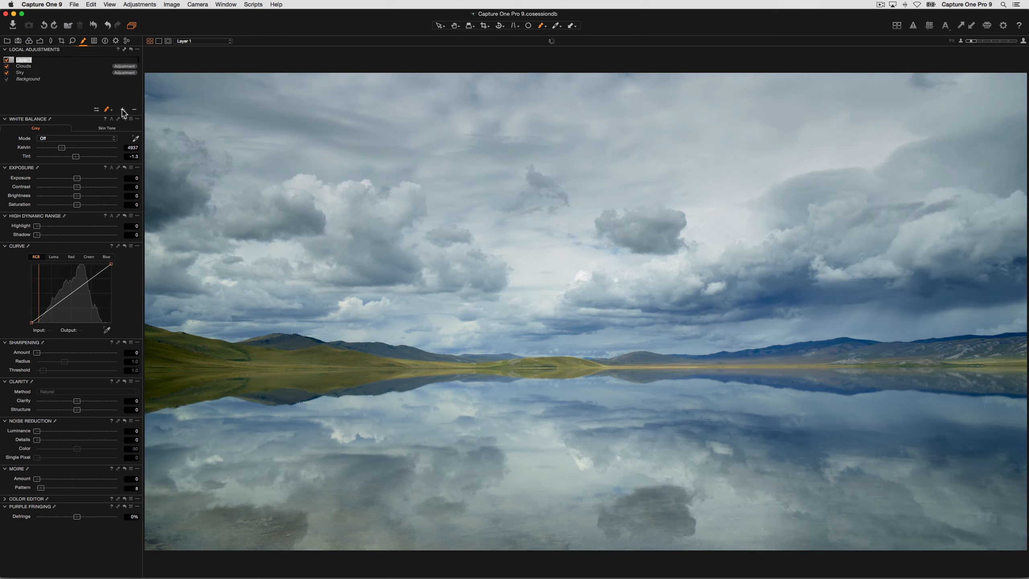
pyautogui.write('Mountains')
pyautogui.press('Return')
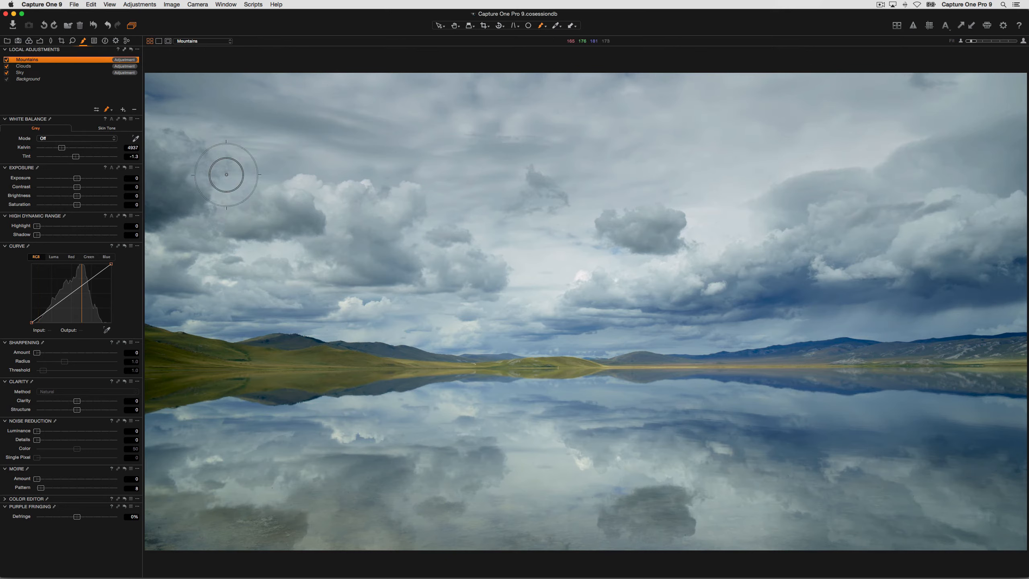
# Step: Brush a mask around the hills and their reflection along the horizon, and fill the enclosed mask area
pyautogui.moveTo(265, 355); pyautogui.dragTo(446, 363)
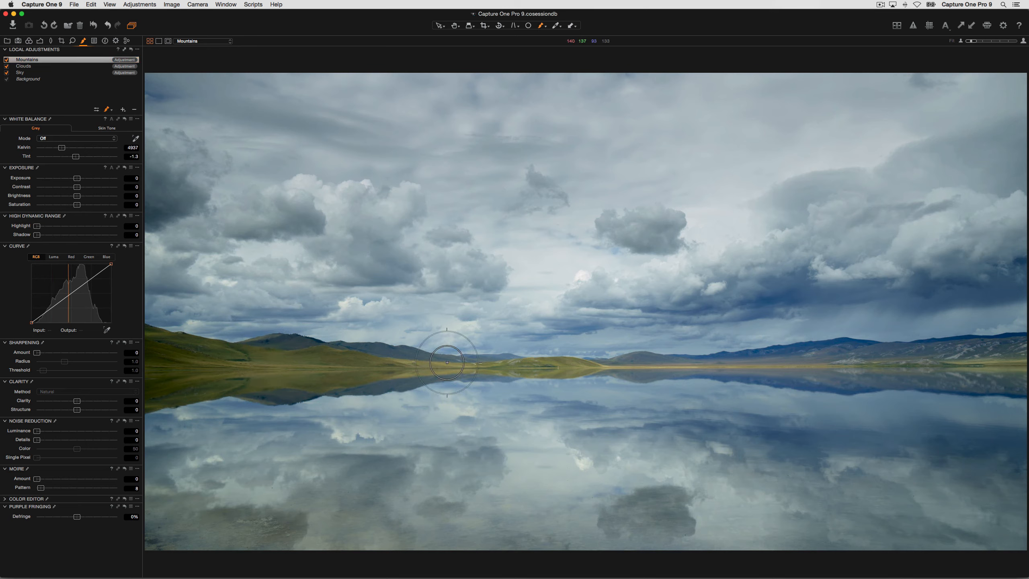
pyautogui.rightClick(445, 363)
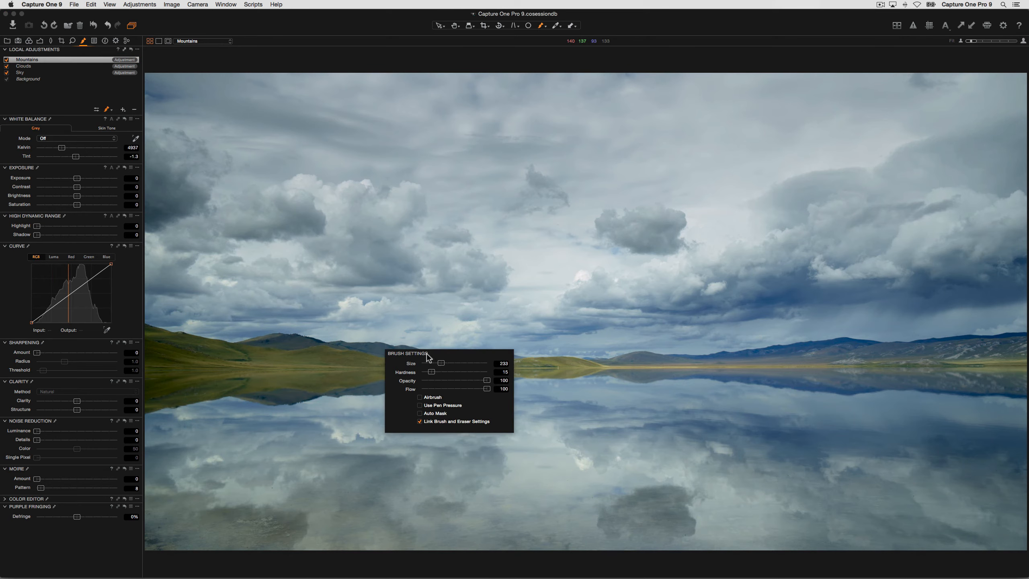
pyautogui.moveTo(396, 349)
pyautogui.mouseDown()
pyautogui.moveTo(391, 361)
pyautogui.moveTo(490, 367)
pyautogui.moveTo(717, 365)
pyautogui.mouseUp()
pyautogui.moveTo(272, 345)
pyautogui.mouseDown()
pyautogui.moveTo(179, 340)
pyautogui.moveTo(143, 356)
pyautogui.moveTo(195, 384)
pyautogui.moveTo(288, 398)
pyautogui.moveTo(496, 369)
pyautogui.mouseUp()
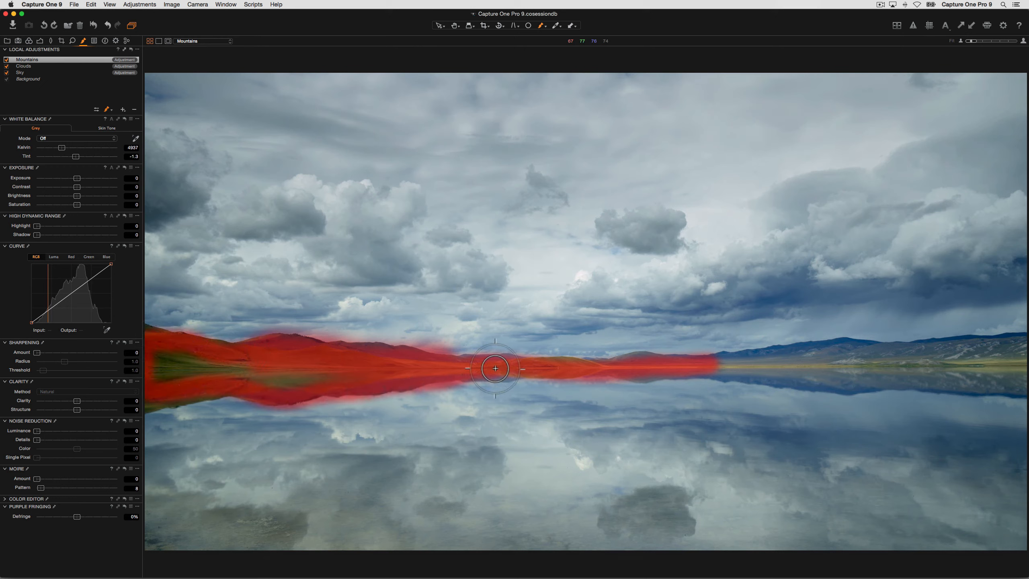
pyautogui.click(138, 49)
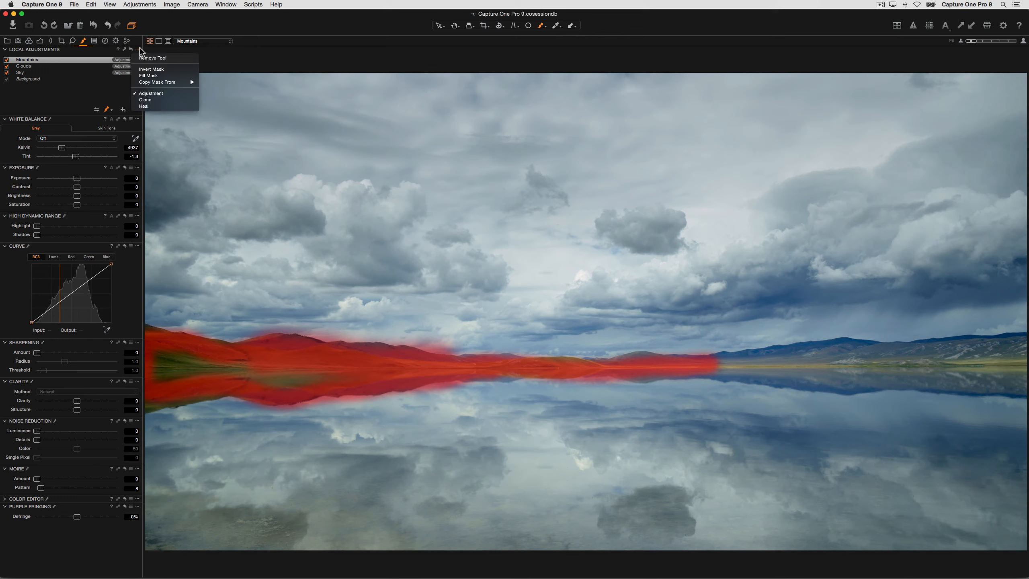
pyautogui.click(165, 76)
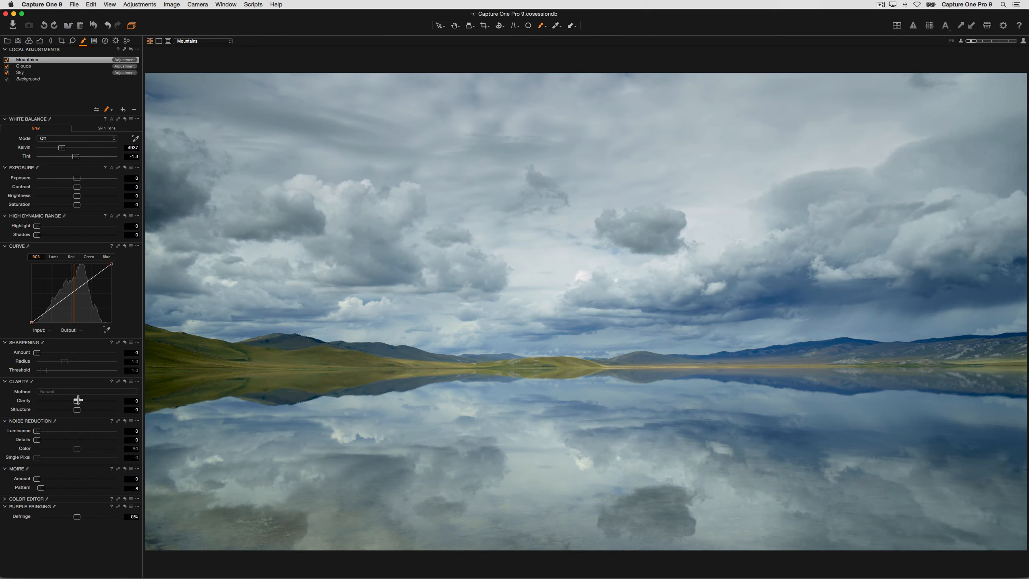
# Step: Check the Mountains layer's mask coverage and set its Clarity to 26 and Structure to 46
pyautogui.moveTo(81, 401); pyautogui.dragTo(87, 402)
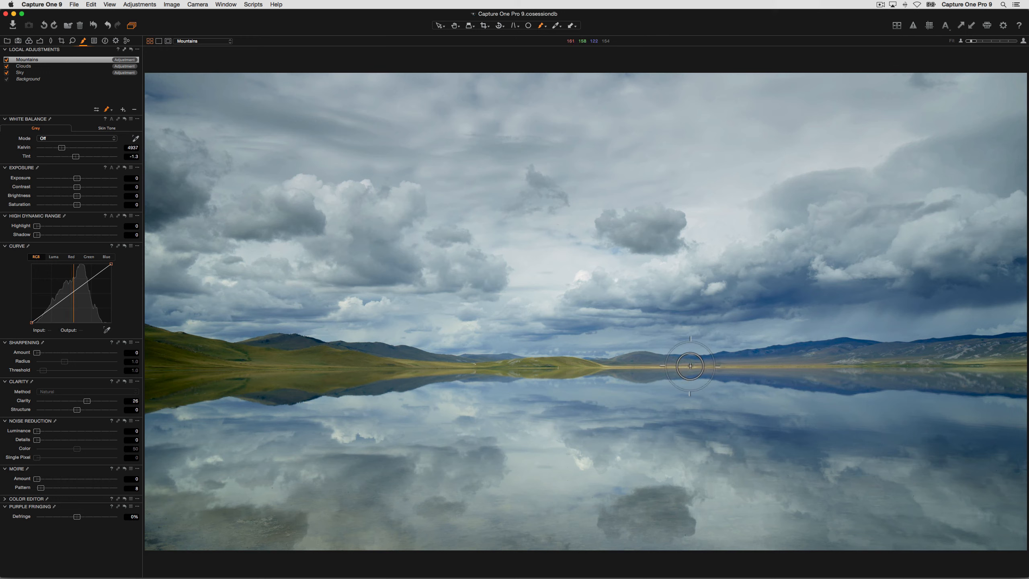
pyautogui.press('m')
pyautogui.press('m')
pyautogui.press('m')
pyautogui.press('m')
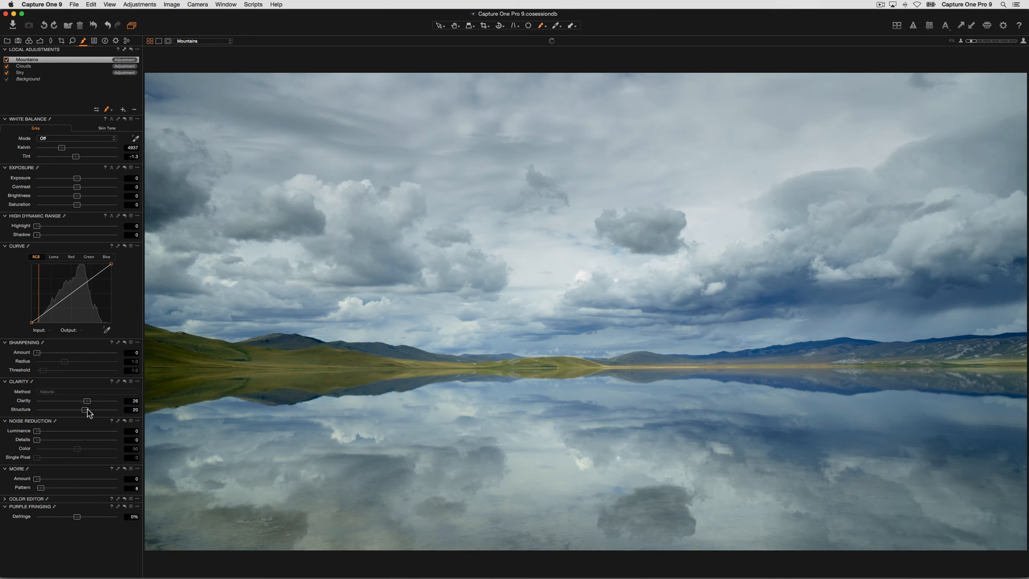
pyautogui.moveTo(94, 412); pyautogui.dragTo(97, 413)
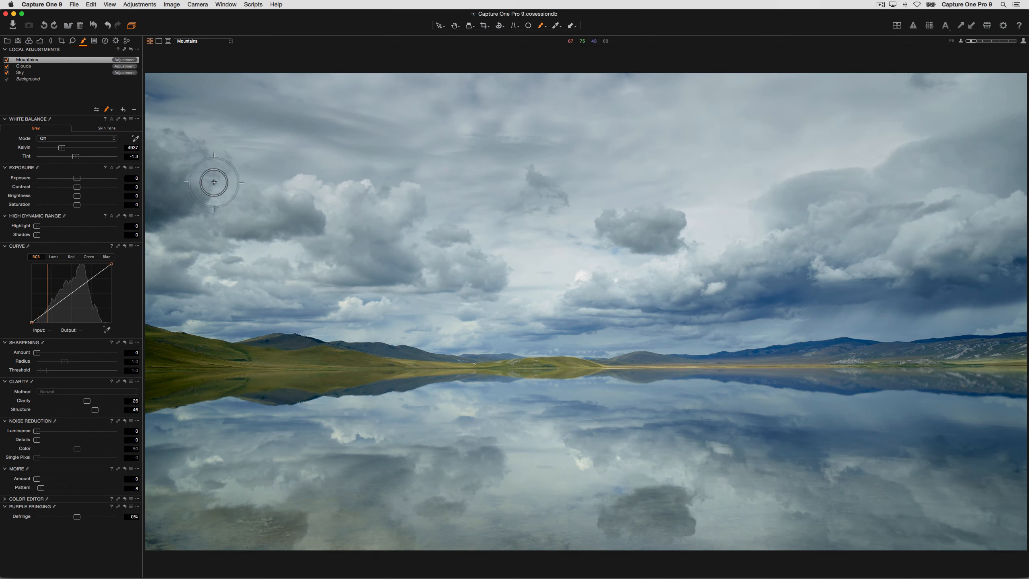
# Step: Apply a Vignetting amount of -0.50 to the whole photo and adjust its overall Exposure to -0.19
pyautogui.click(40, 42)
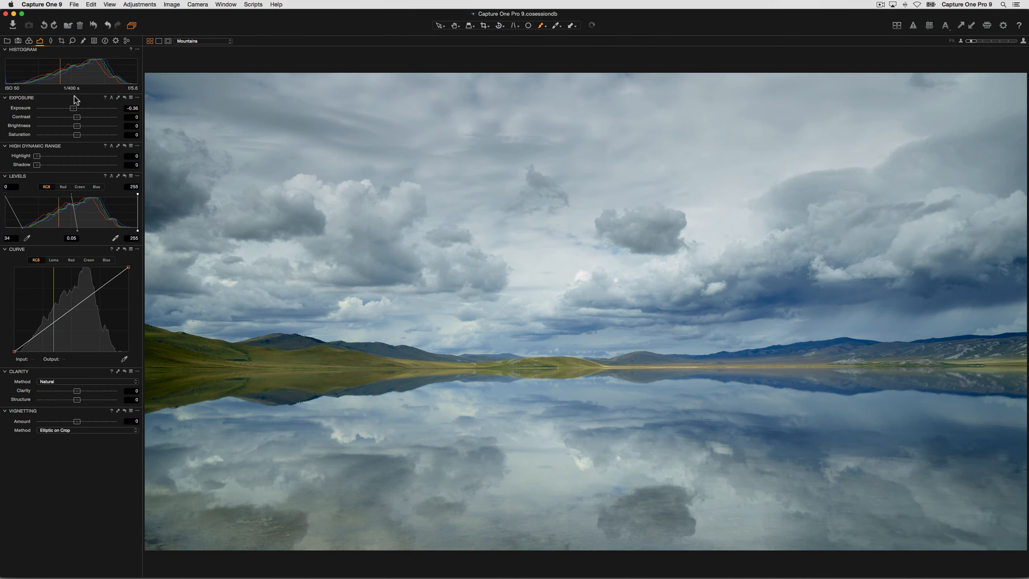
pyautogui.moveTo(76, 420); pyautogui.dragTo(72, 422)
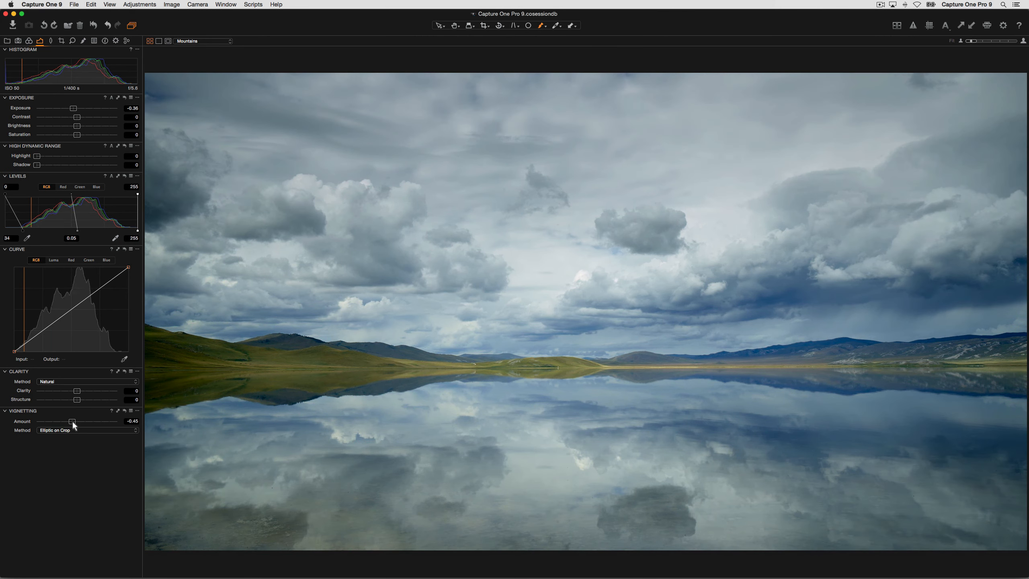
pyautogui.moveTo(73, 423); pyautogui.dragTo(72, 424)
pyautogui.moveTo(74, 109); pyautogui.dragTo(76, 109)
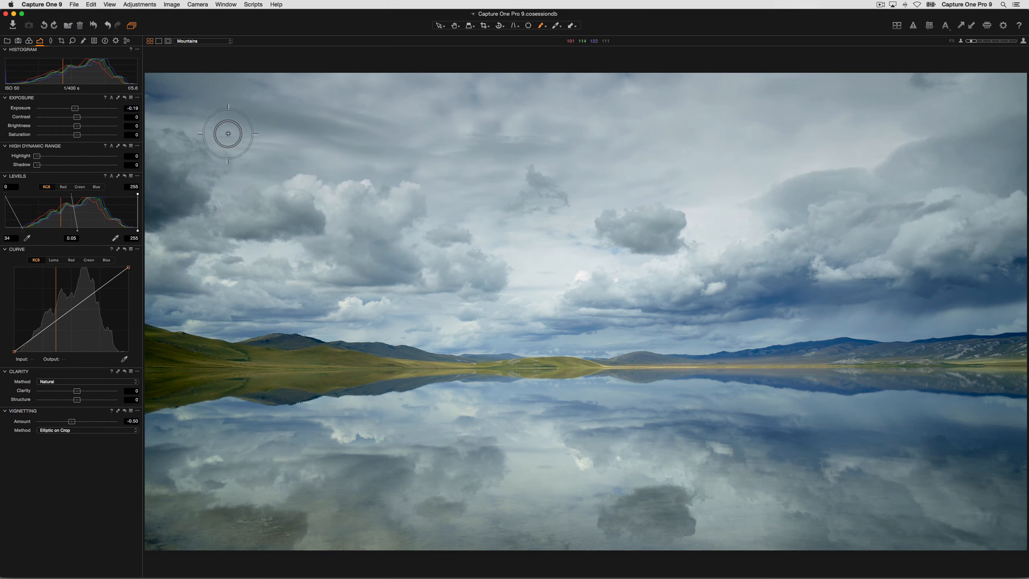